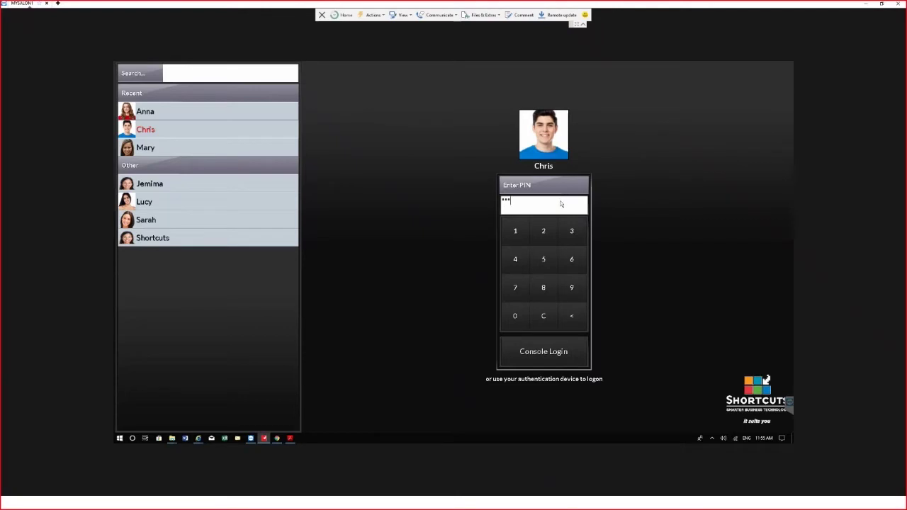
Log in with the PIN and open Tools > Marketing to select target clients
key(Return)
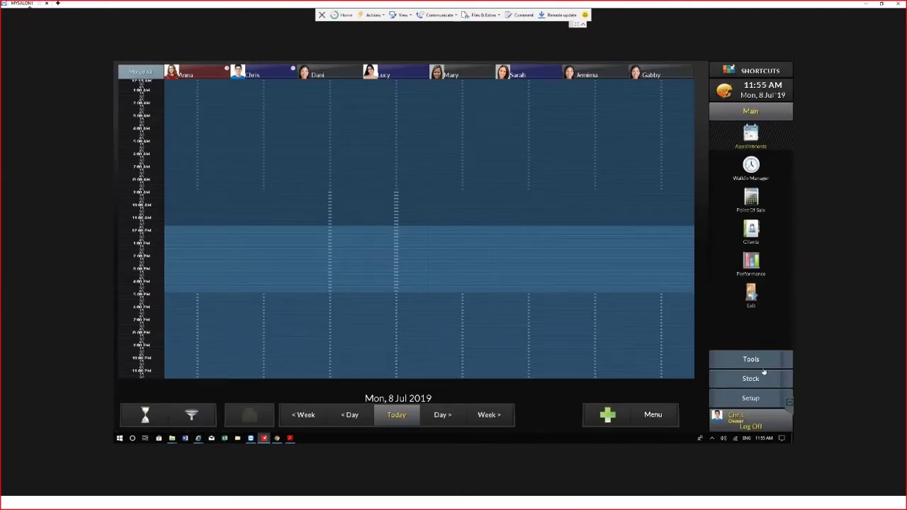
click(757, 361)
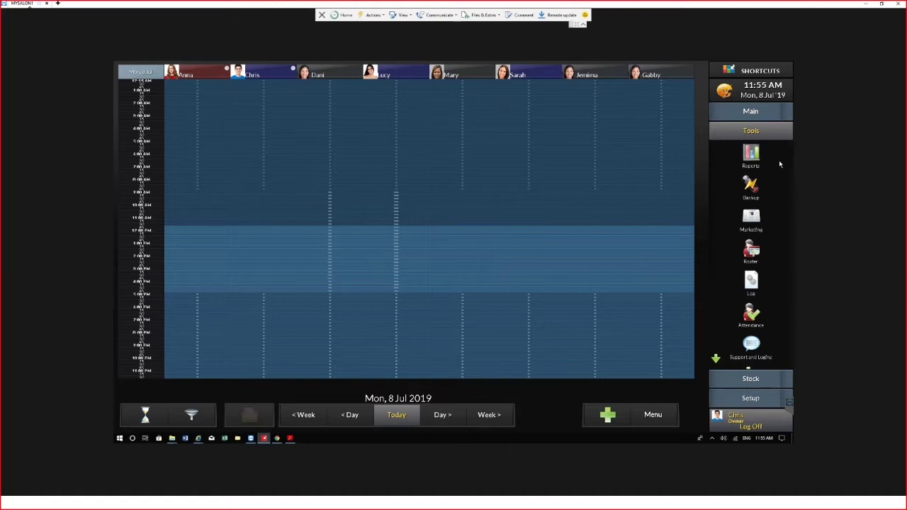
click(752, 220)
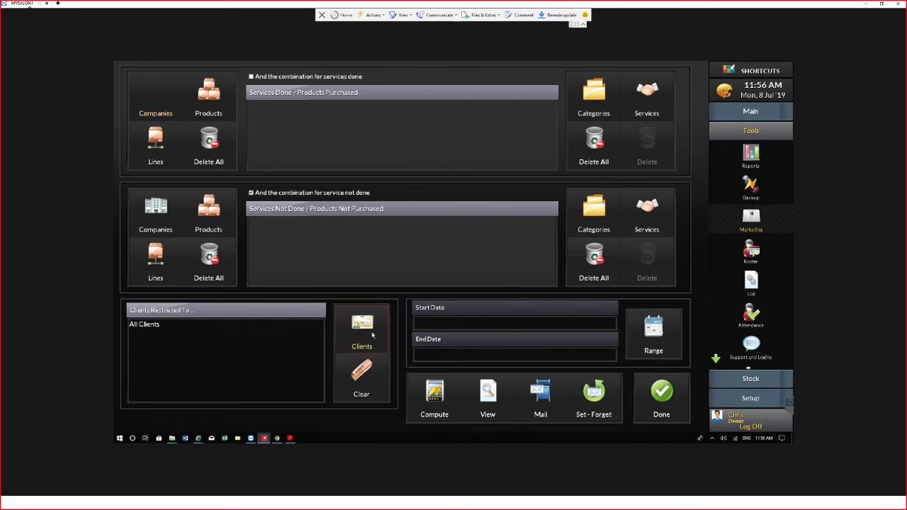
click(371, 330)
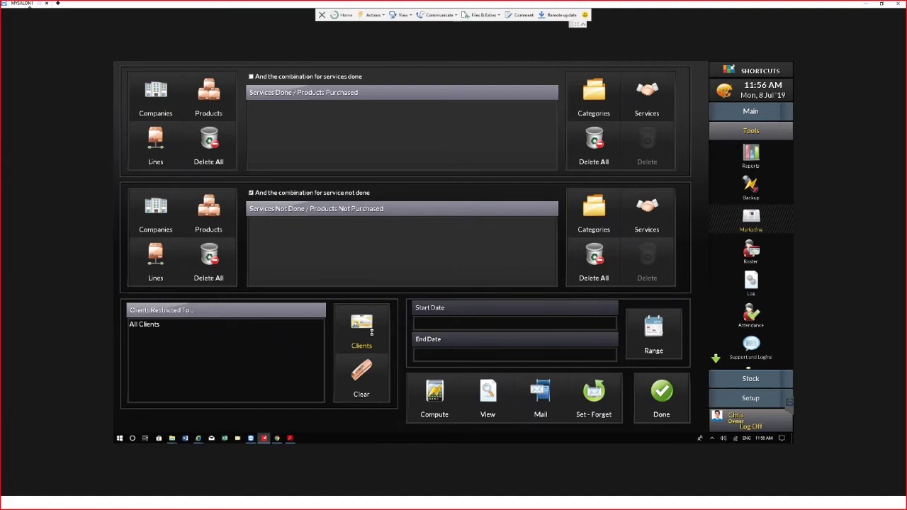
Restrict to Non Returning Clients last visited 1 January to 31 May 2019
click(371, 330)
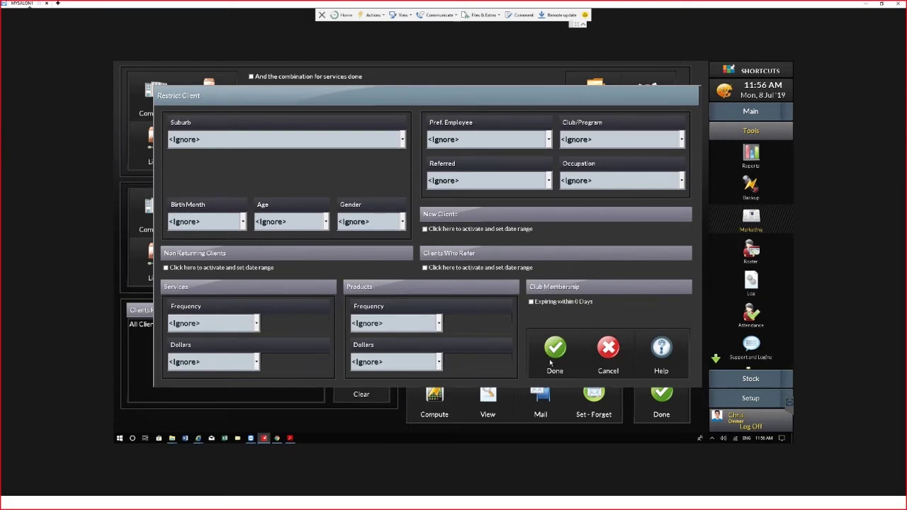
click(166, 268)
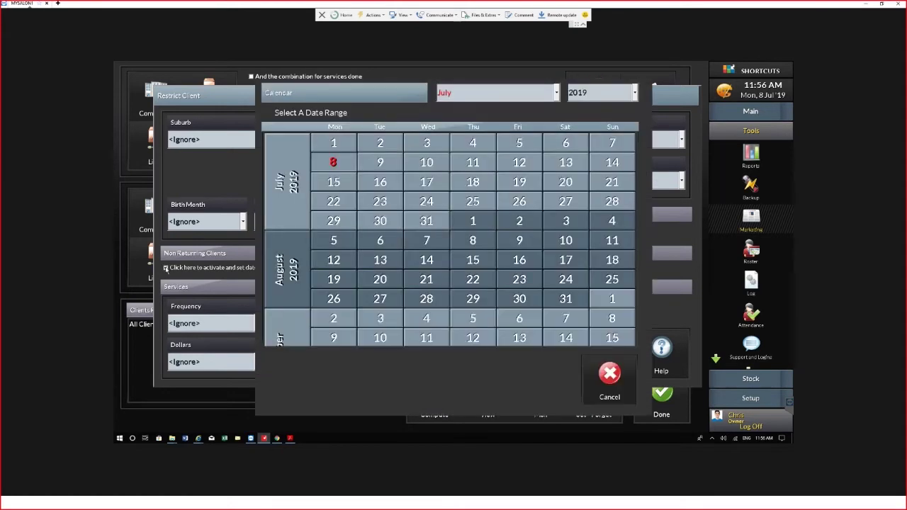
click(555, 93)
click(473, 114)
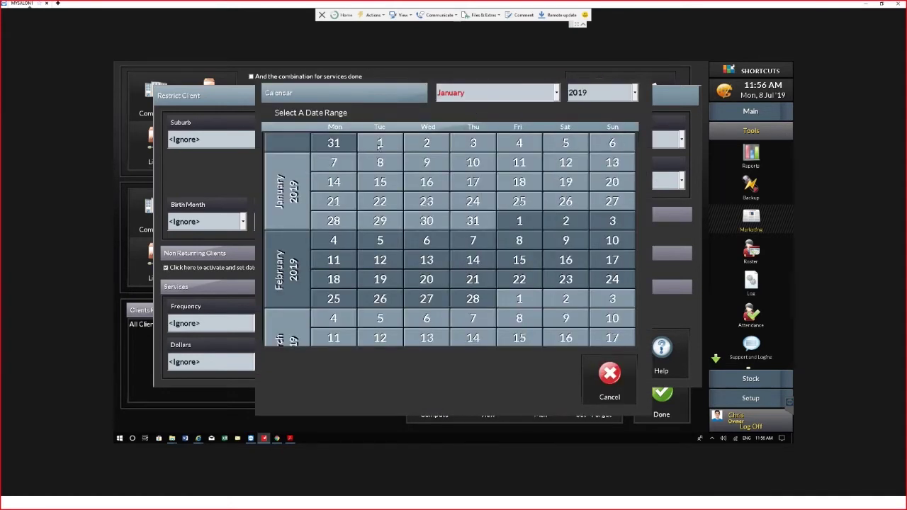
click(537, 97)
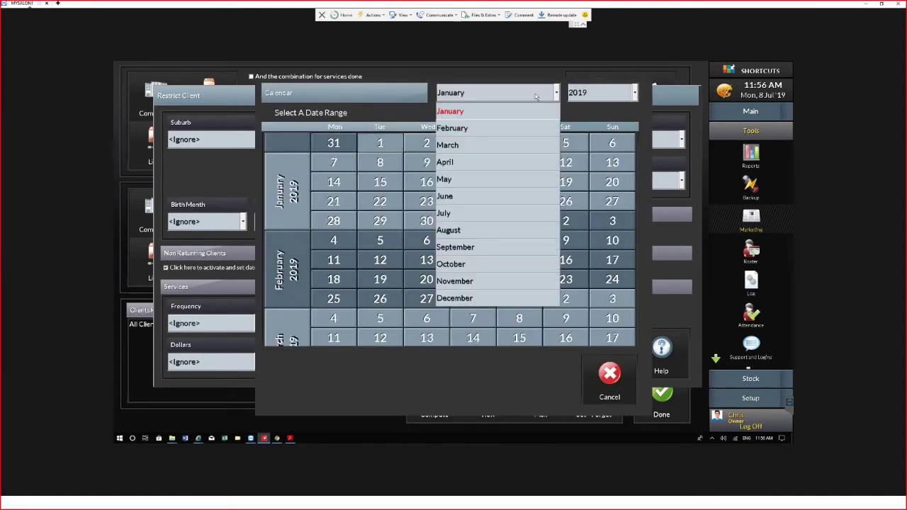
click(471, 183)
click(519, 220)
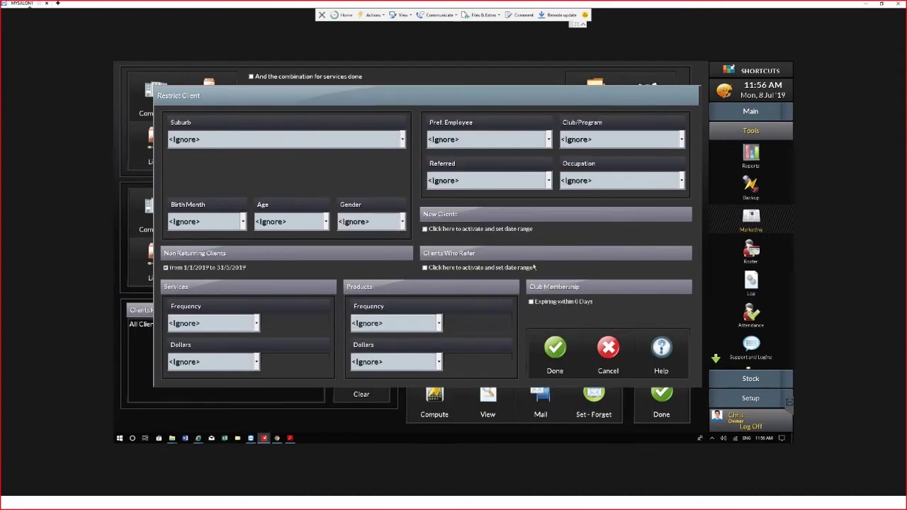
click(556, 350)
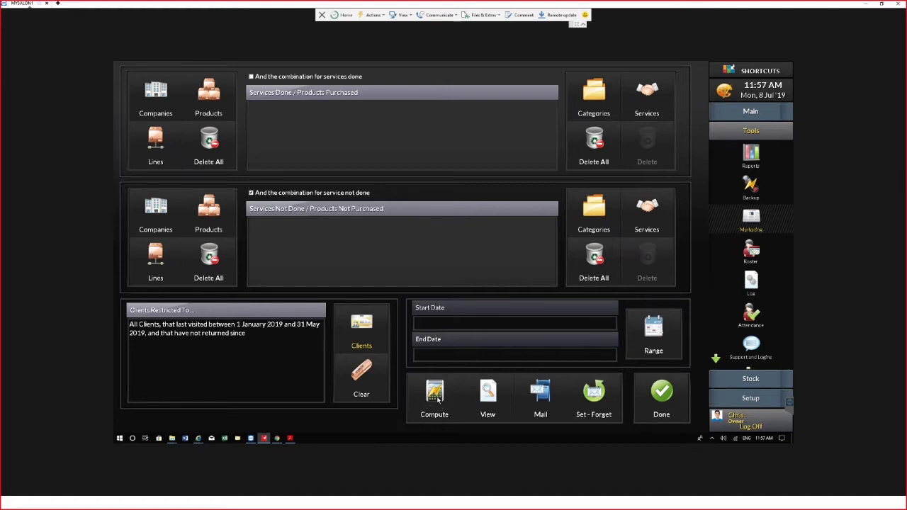
Compute the client list and acknowledge the opted-out clients warning
click(437, 399)
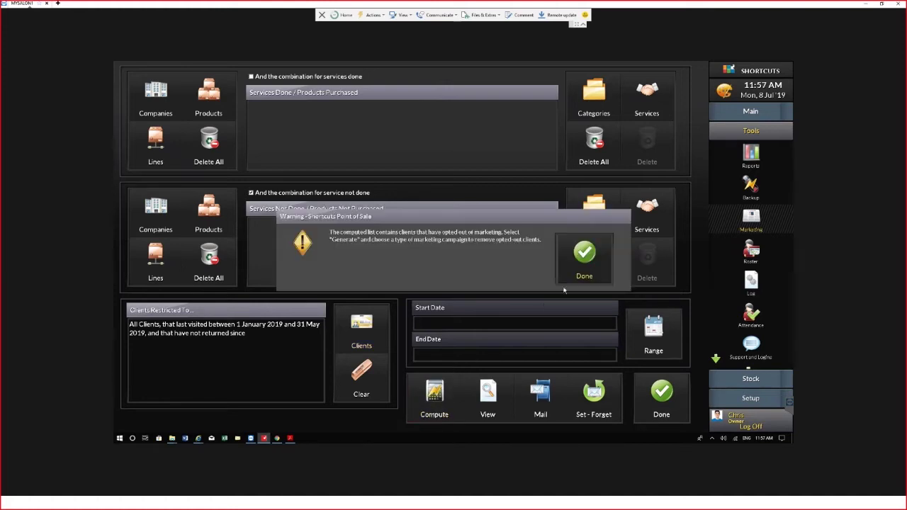
click(586, 259)
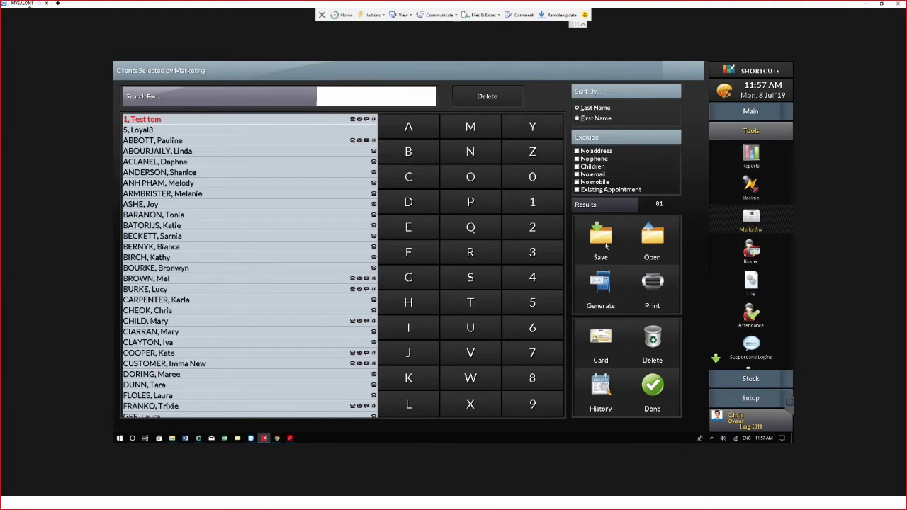
Save the computed list as 'Client List 8-07-2019' in the Desktop folder
click(606, 246)
drag(385, 219, 269, 220)
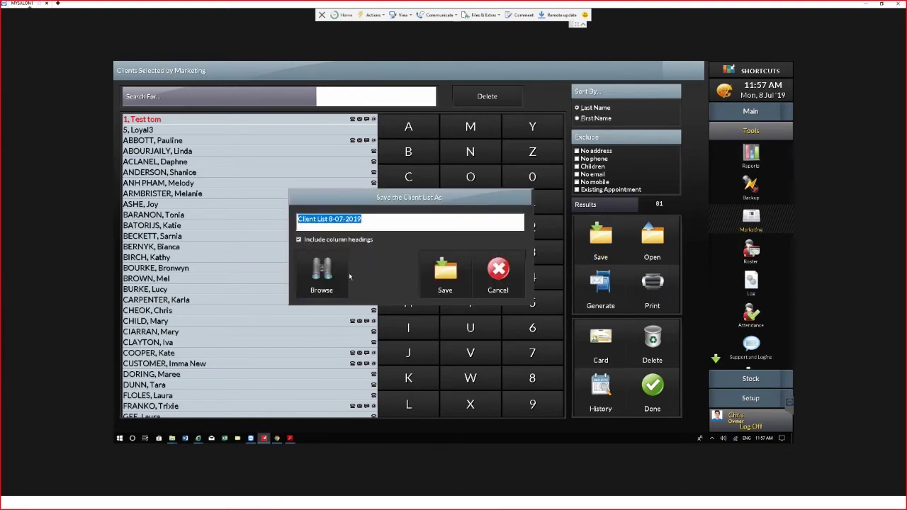
click(330, 275)
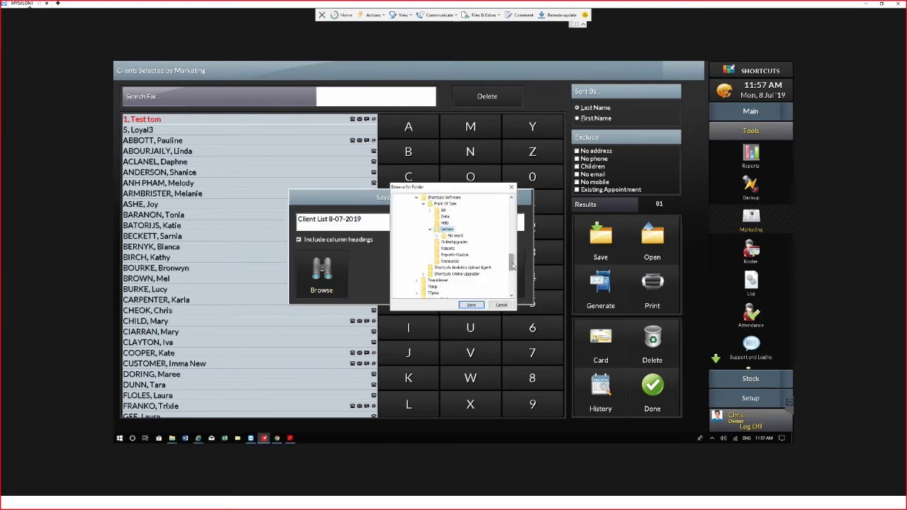
drag(512, 263, 512, 204)
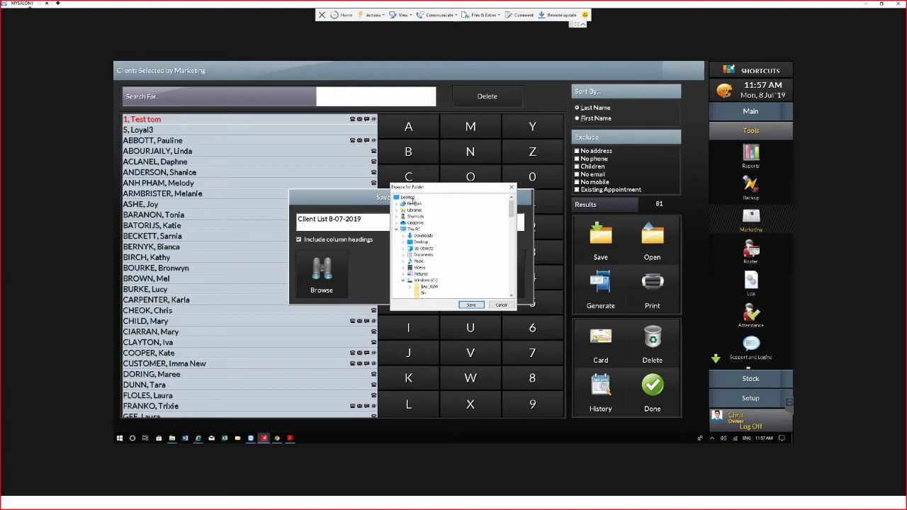
click(408, 197)
click(471, 306)
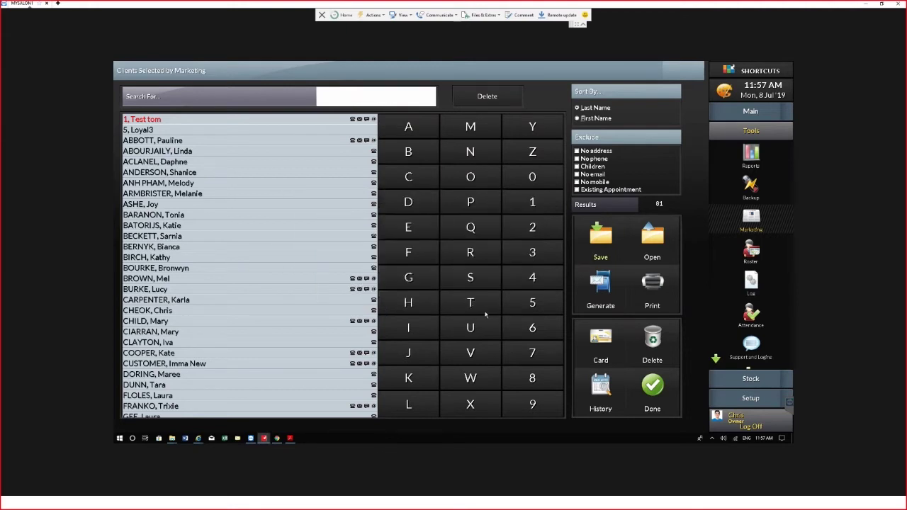
Exit both Marketing screens and use the taskbar's Show the desktop option
click(661, 401)
click(661, 401)
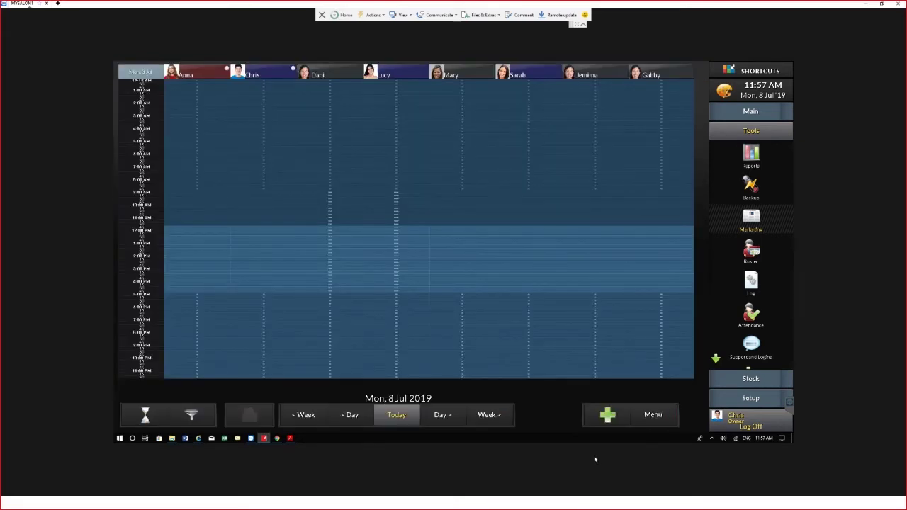
right_click(608, 438)
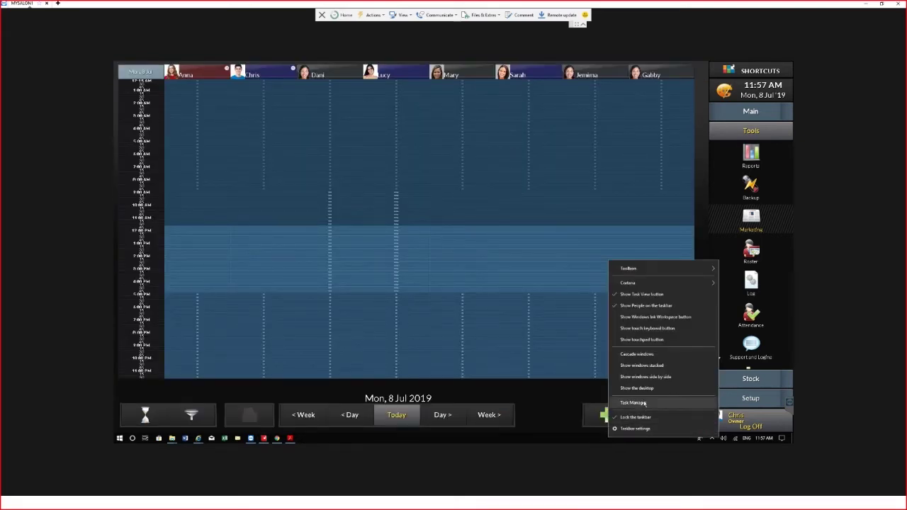
click(657, 388)
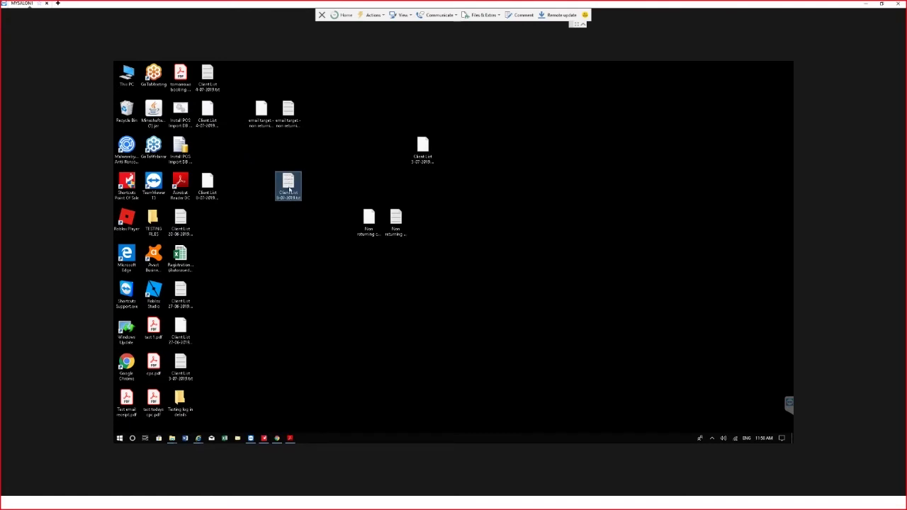
mouse_move(293, 189)
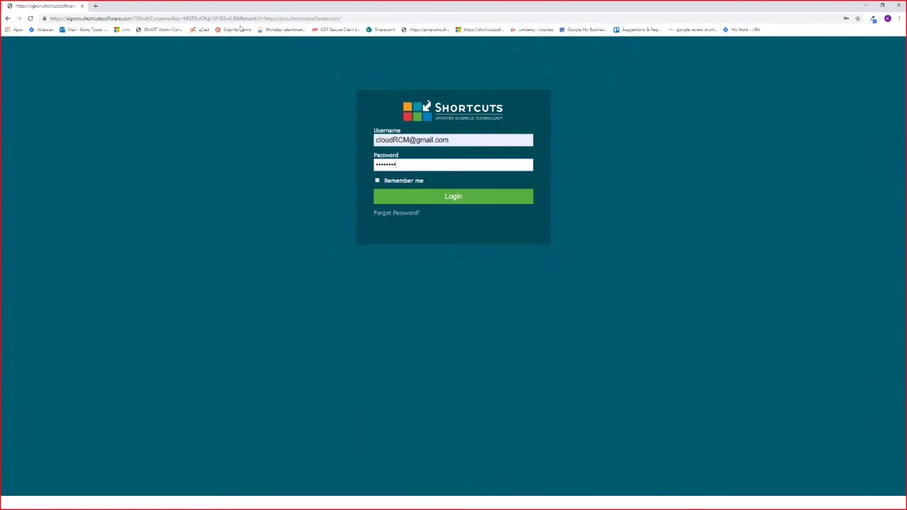
Sign in to Shortcuts Online and open the Marketing tile under General settings
drag(279, 18, 339, 18)
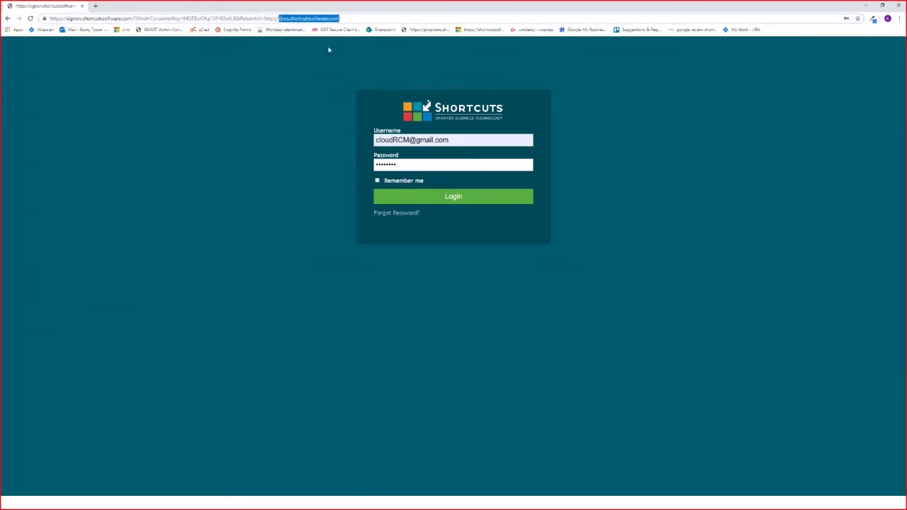
click(493, 203)
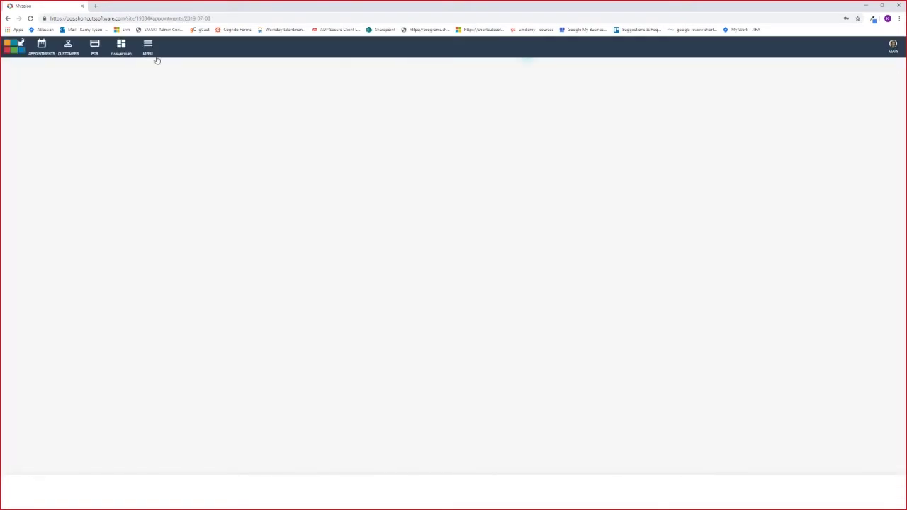
click(149, 48)
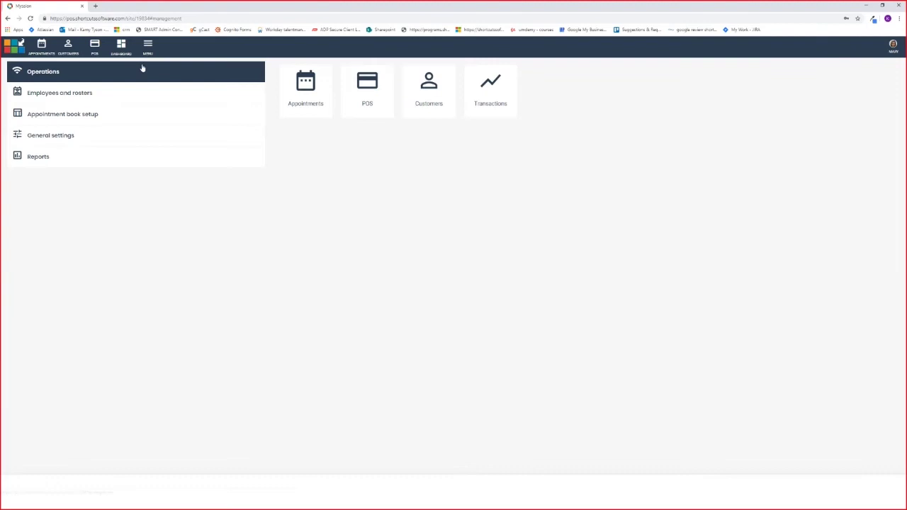
click(73, 137)
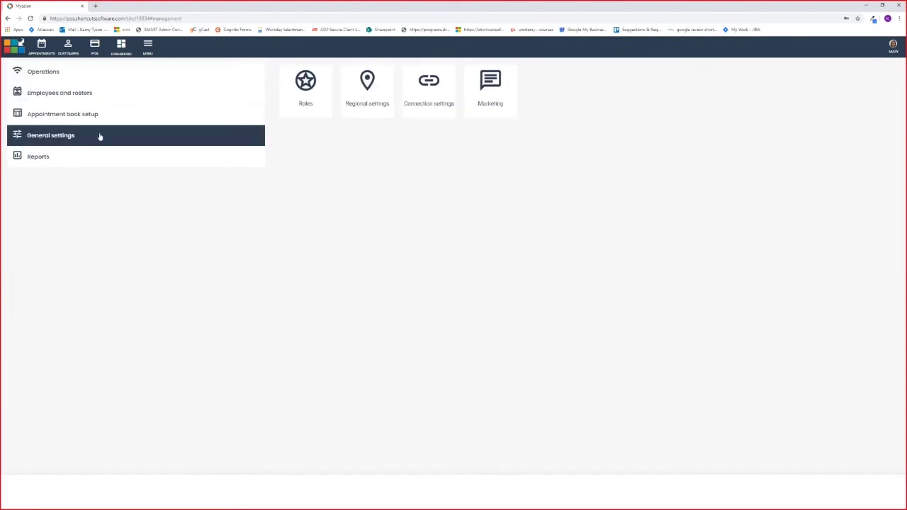
click(502, 87)
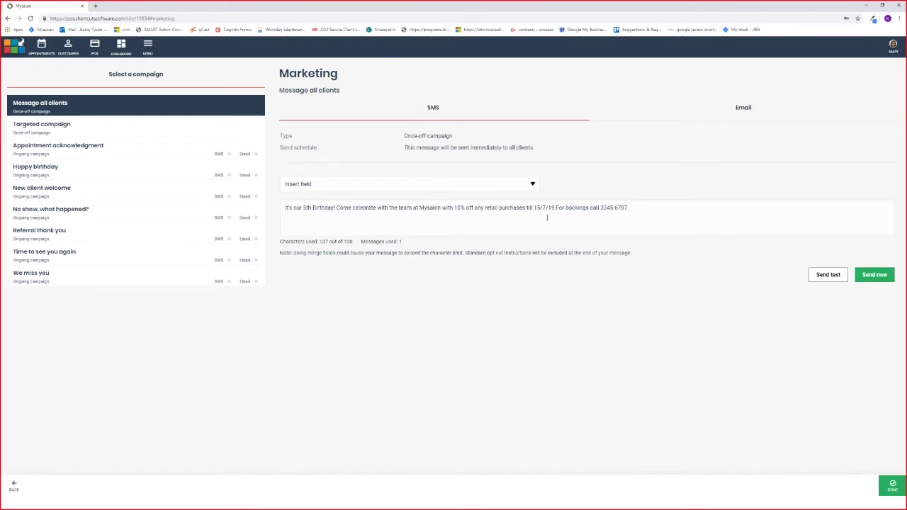
Open the Targeted campaign, select 'Mysalon' in its SMS text, and show the merge fields
click(29, 132)
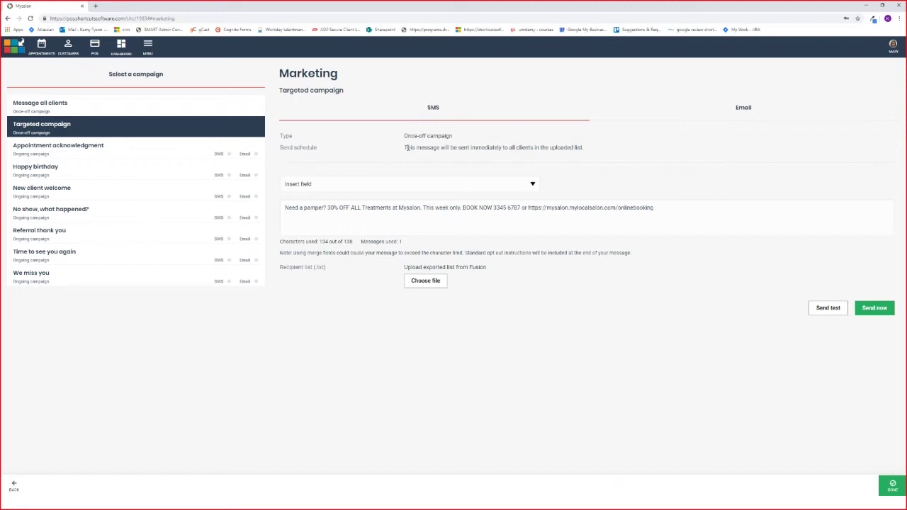
drag(404, 147, 584, 147)
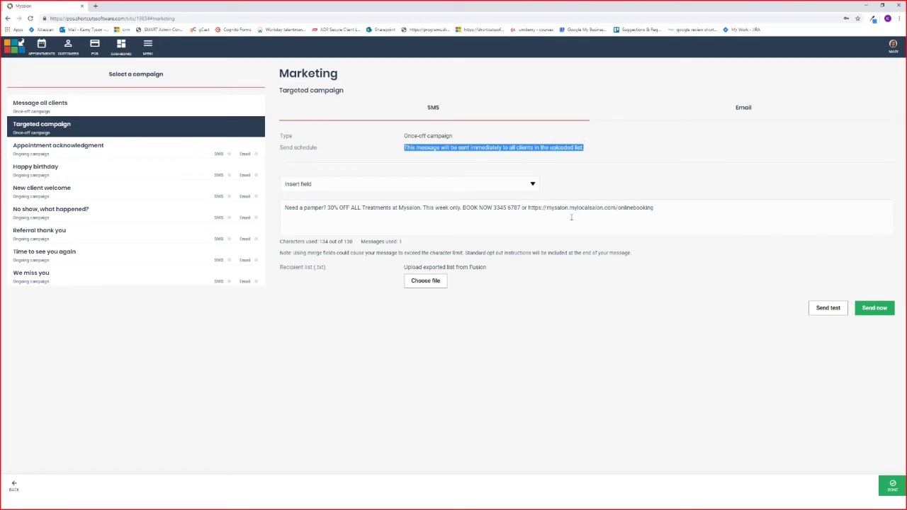
click(286, 224)
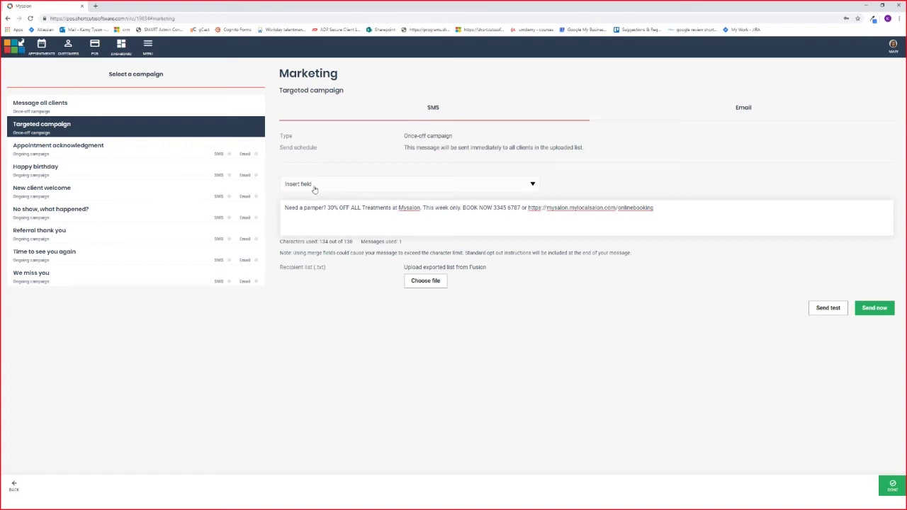
click(394, 208)
drag(398, 207, 424, 208)
click(389, 186)
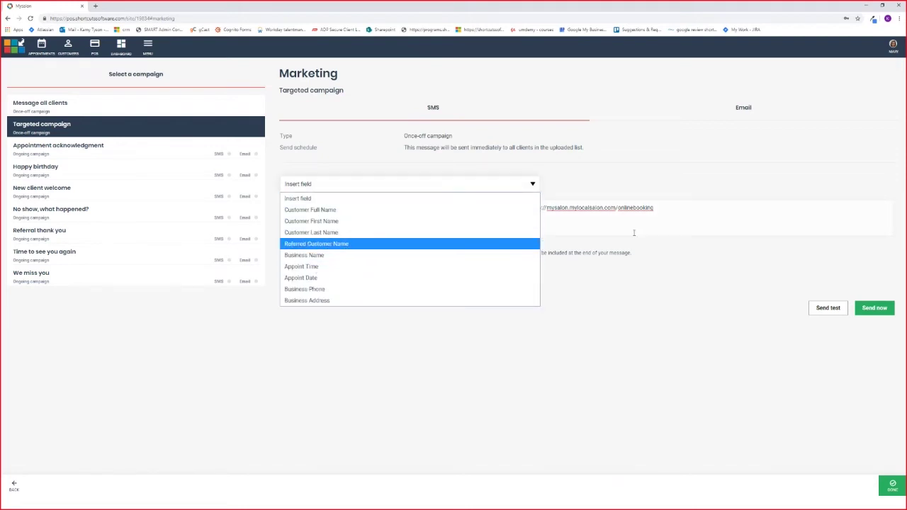
click(578, 225)
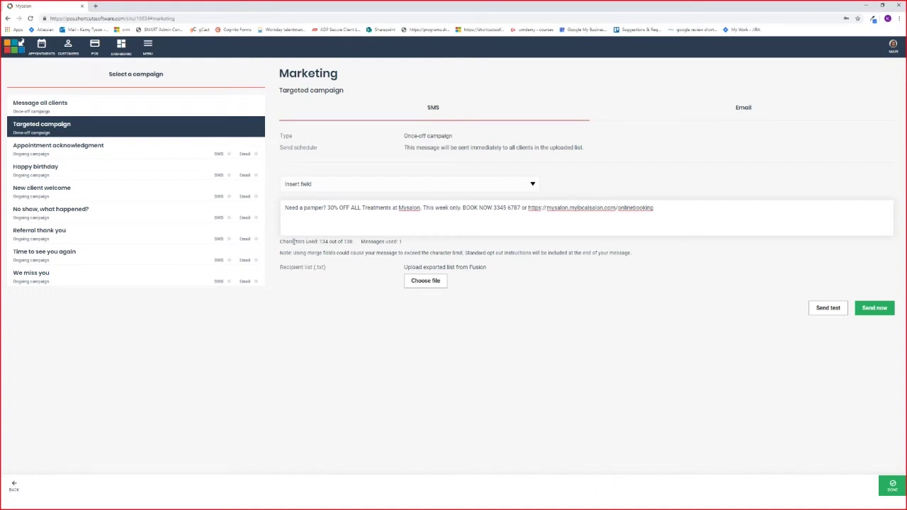
drag(284, 239, 354, 245)
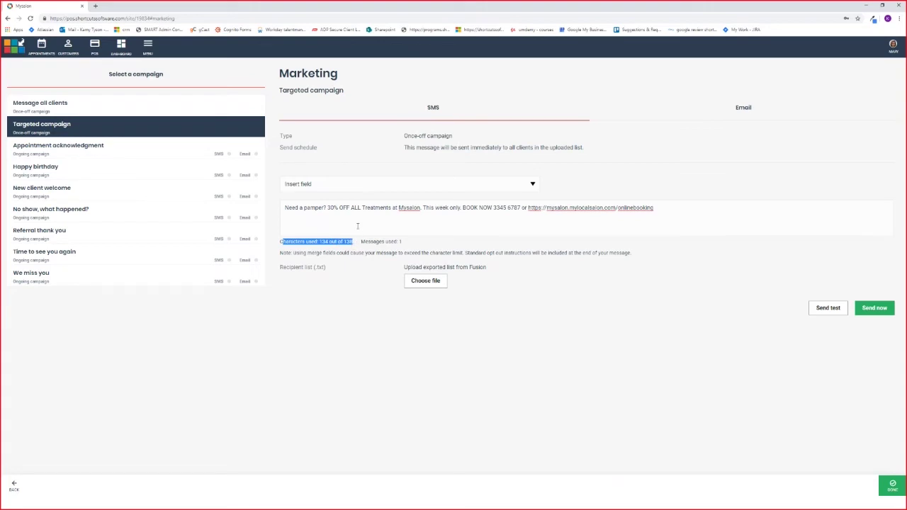
click(358, 226)
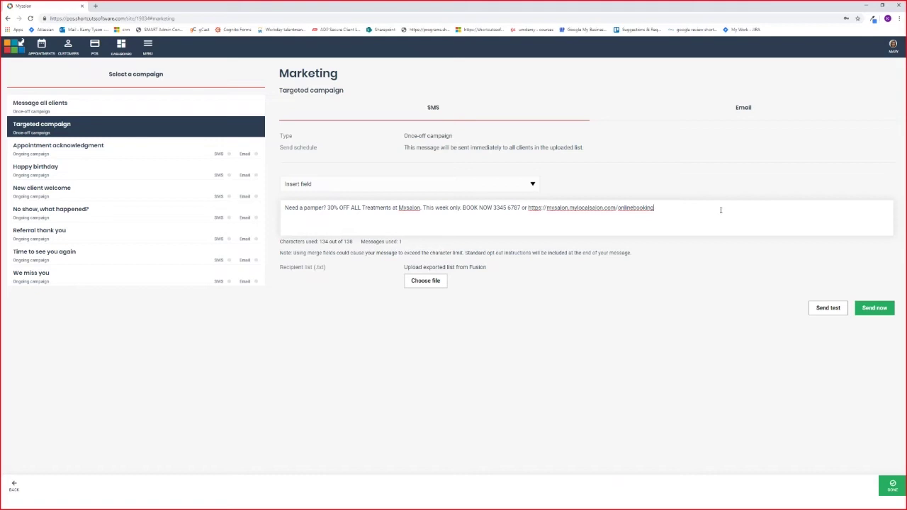
text(eeee)
key(BackSpace)
key(BackSpace)
Send a test SMS of the Targeted campaign to a test mobile number and confirm
click(821, 309)
click(405, 262)
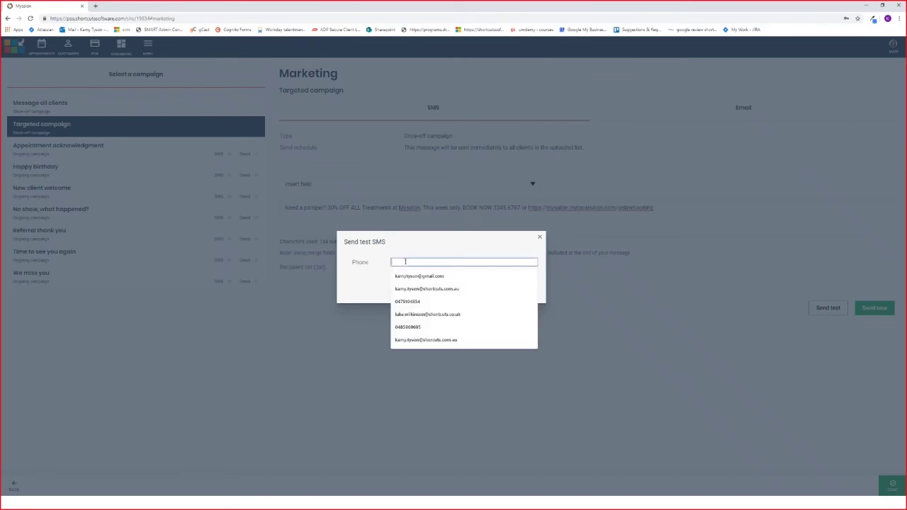
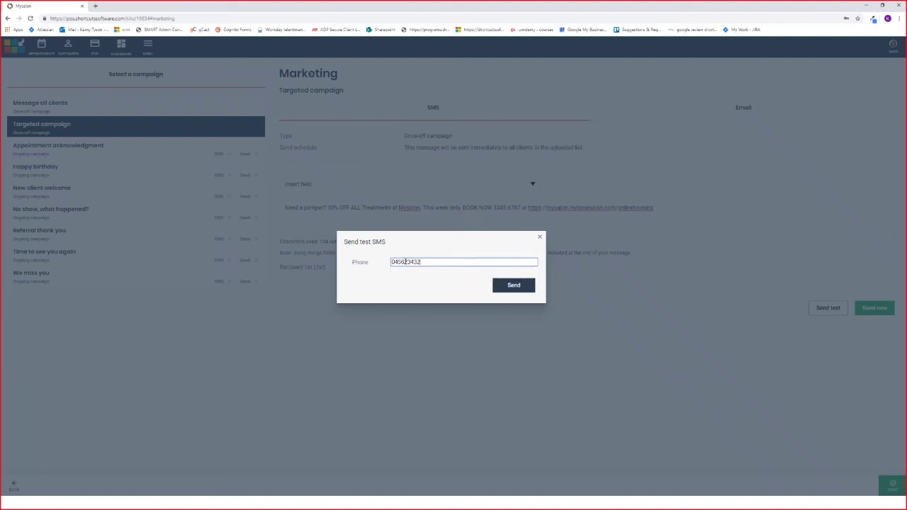
click(515, 284)
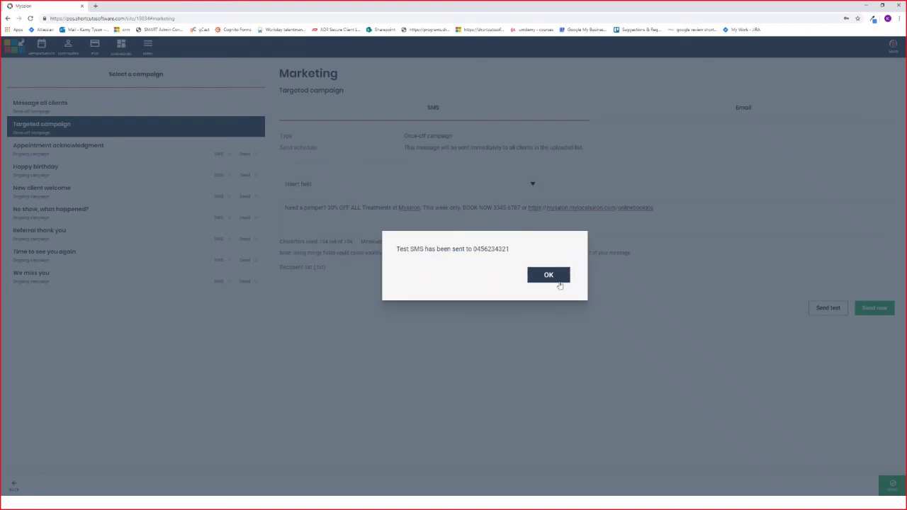
click(558, 278)
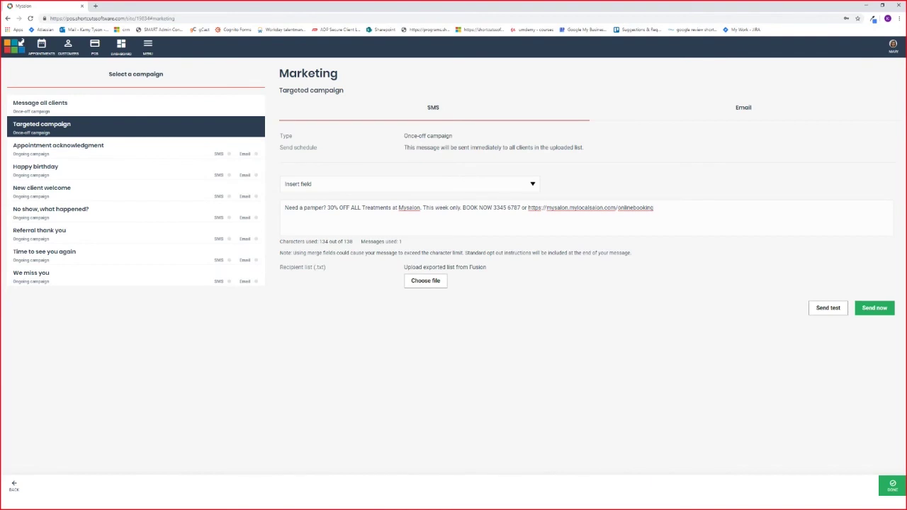
key(super)
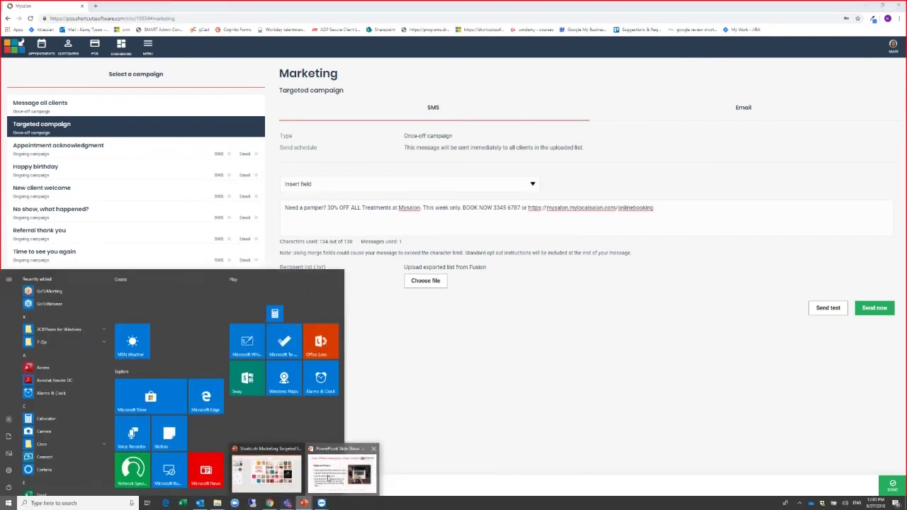
click(340, 467)
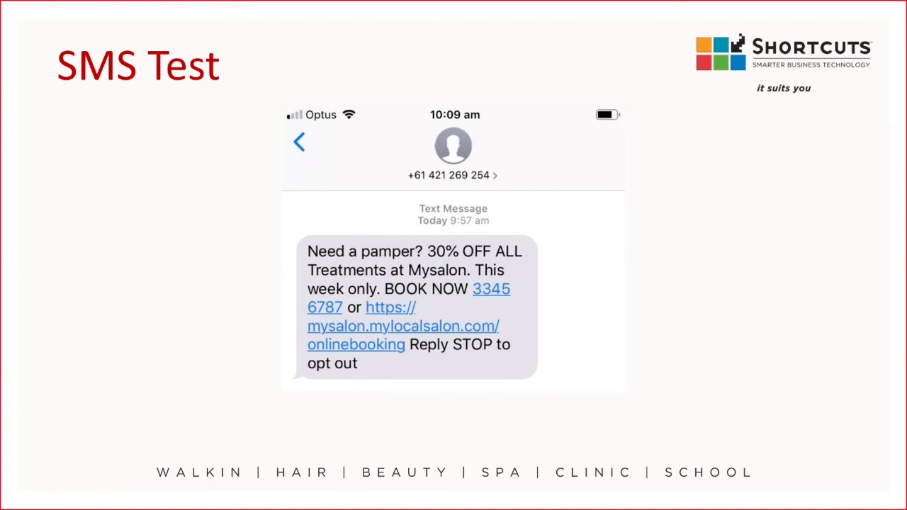
key(super)
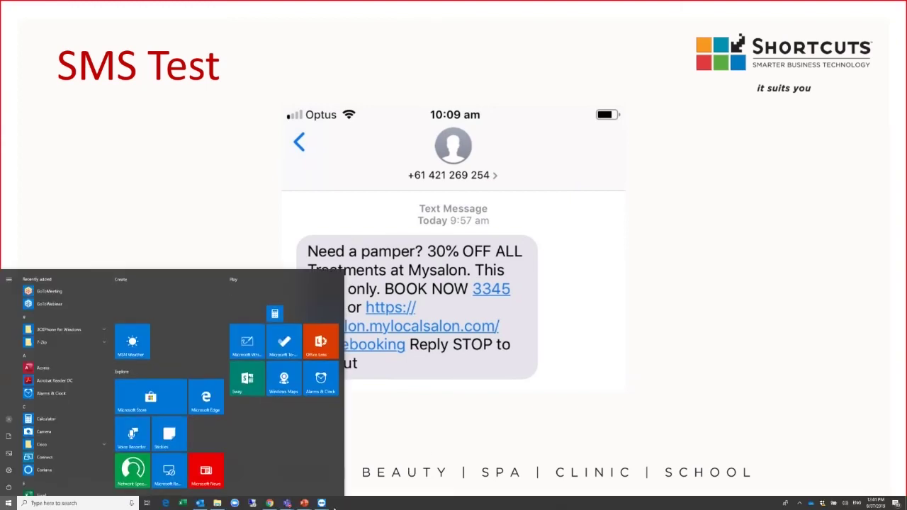
click(269, 503)
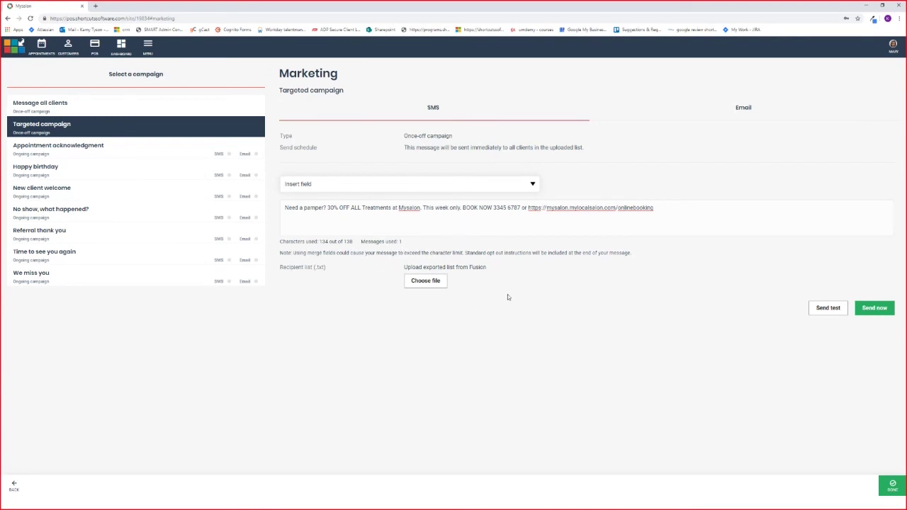
Upload 'Client List 3-07-2019' as recipients and start sending to the 151 clients
click(429, 286)
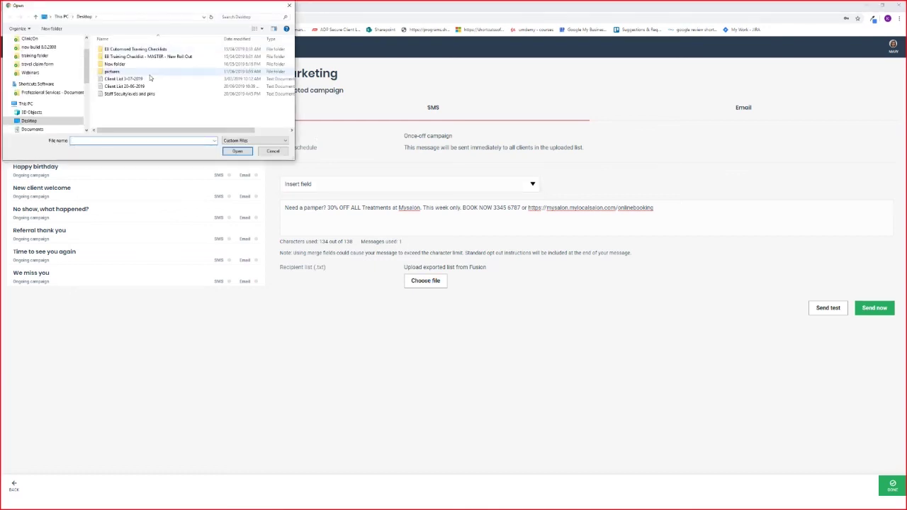
click(150, 82)
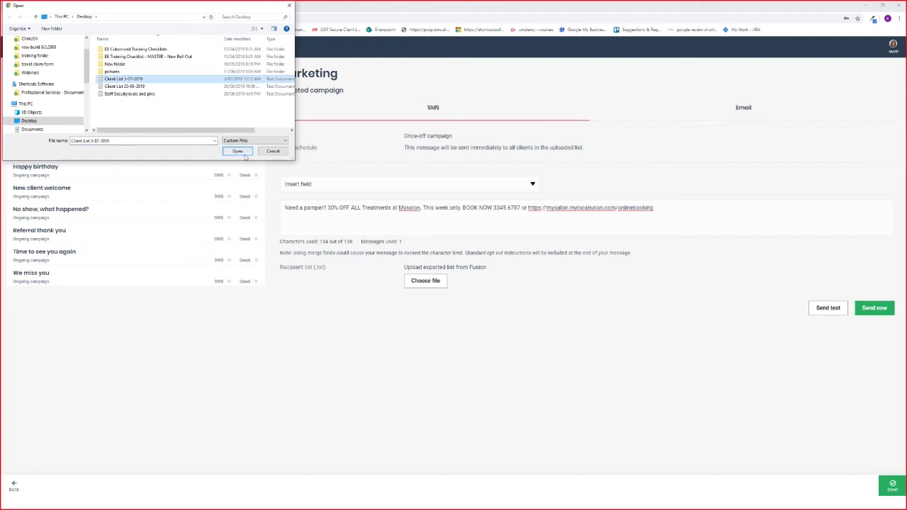
click(238, 151)
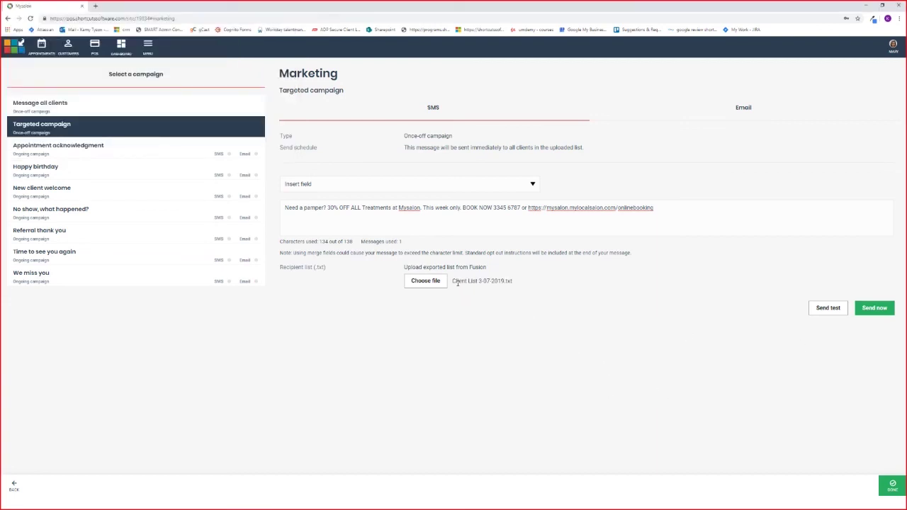
drag(464, 281, 517, 281)
click(516, 281)
click(875, 309)
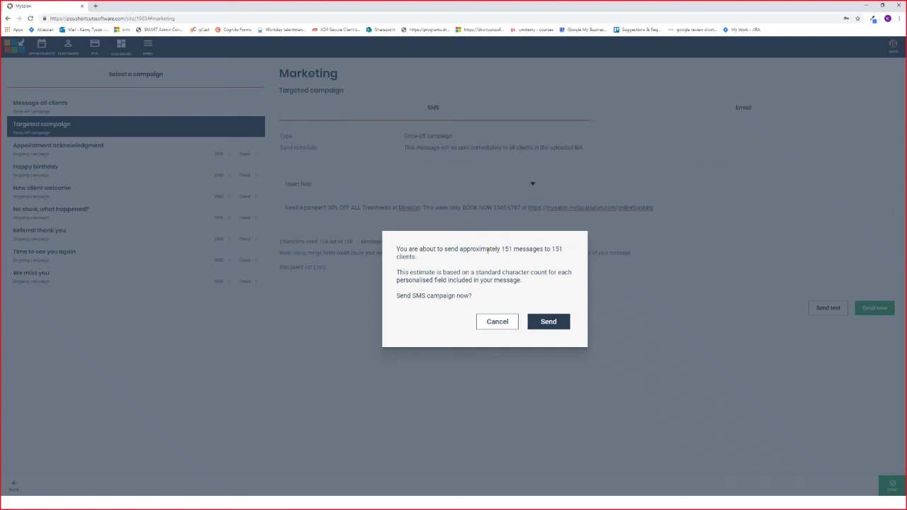
drag(497, 249, 513, 249)
drag(397, 256, 418, 257)
click(433, 271)
key(super)
mouse_move(303, 503)
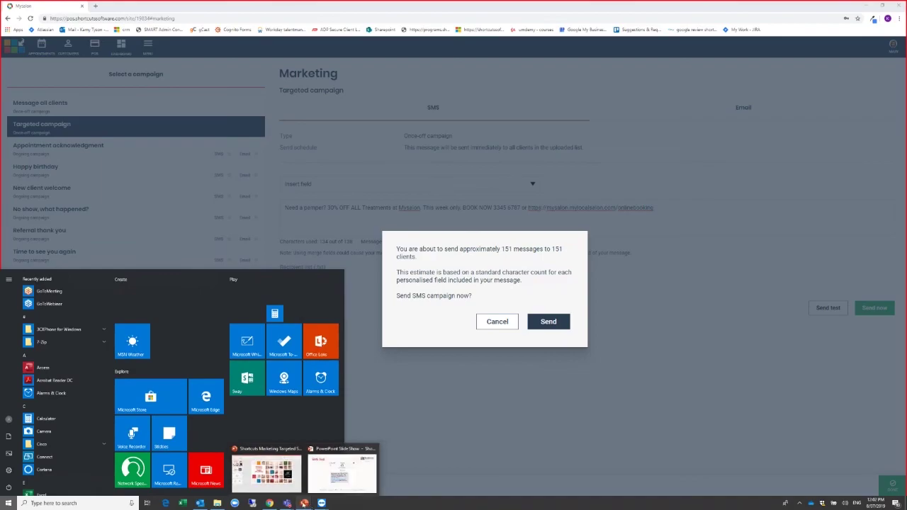